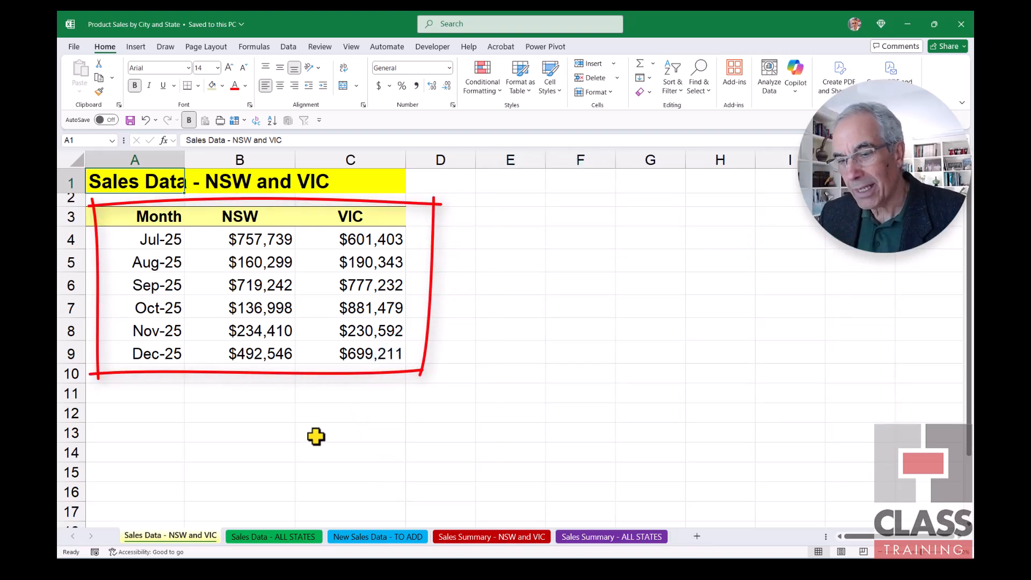
Inspect the NSW Total formula in B4 of the Sales Summary - NSW and VIC sheet, including its cell range reference
click(489, 537)
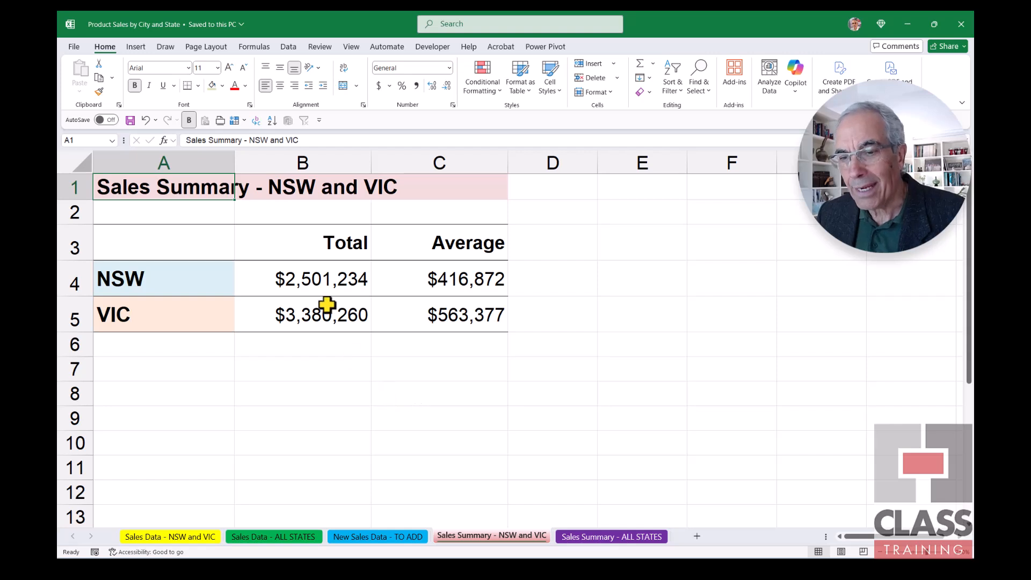
click(312, 280)
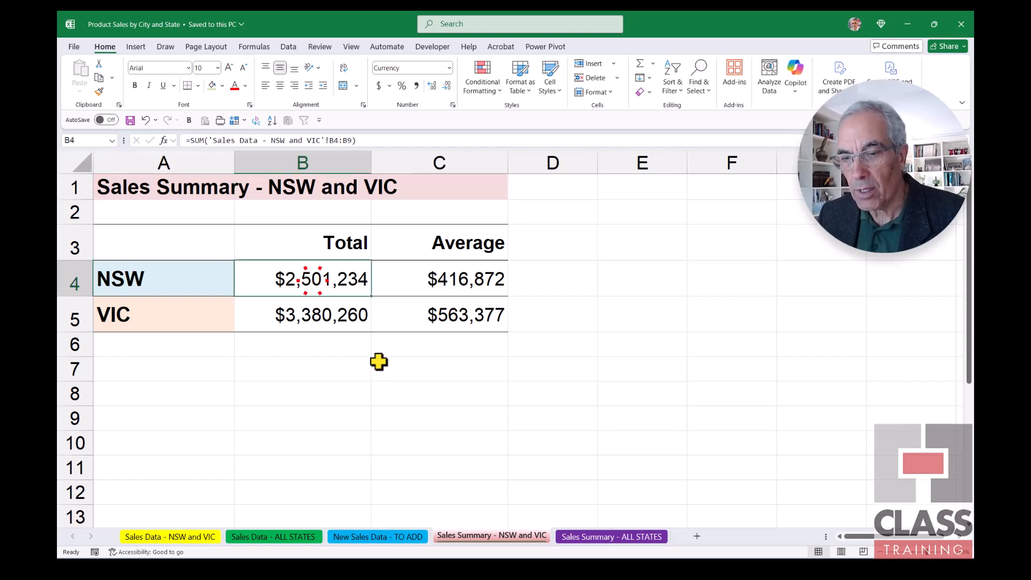
double_click(306, 279)
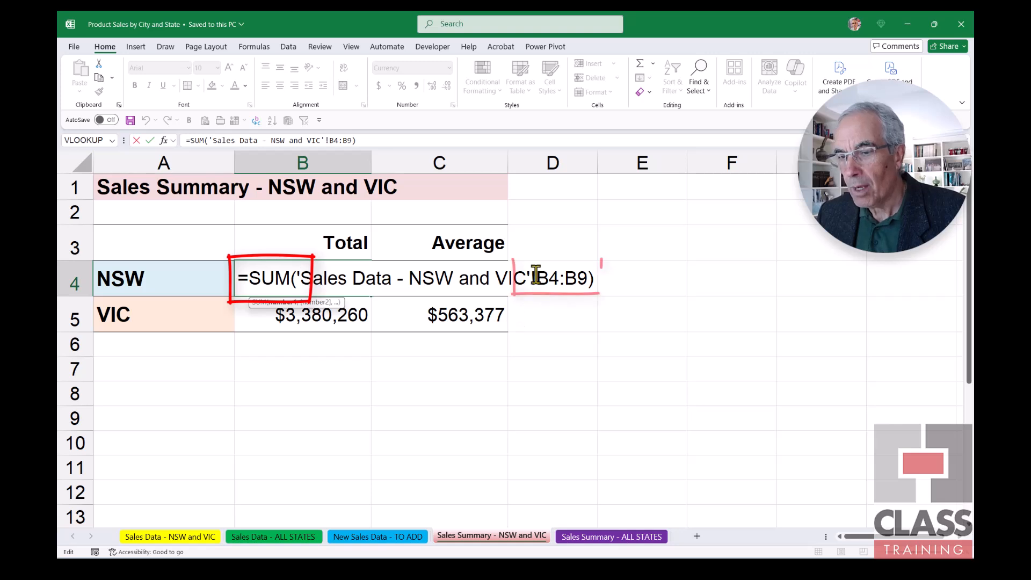
drag(537, 279, 587, 279)
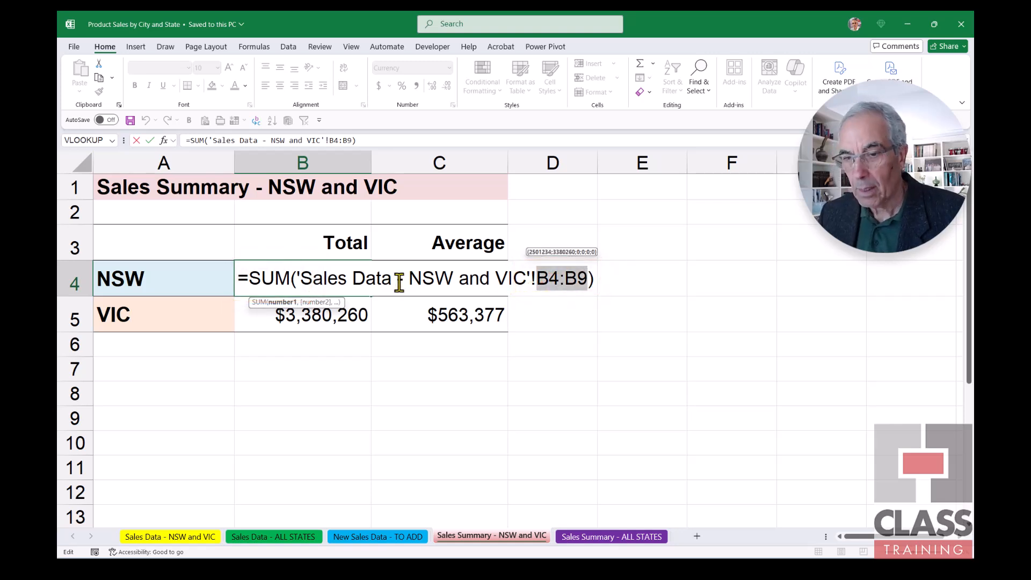
key(Escape)
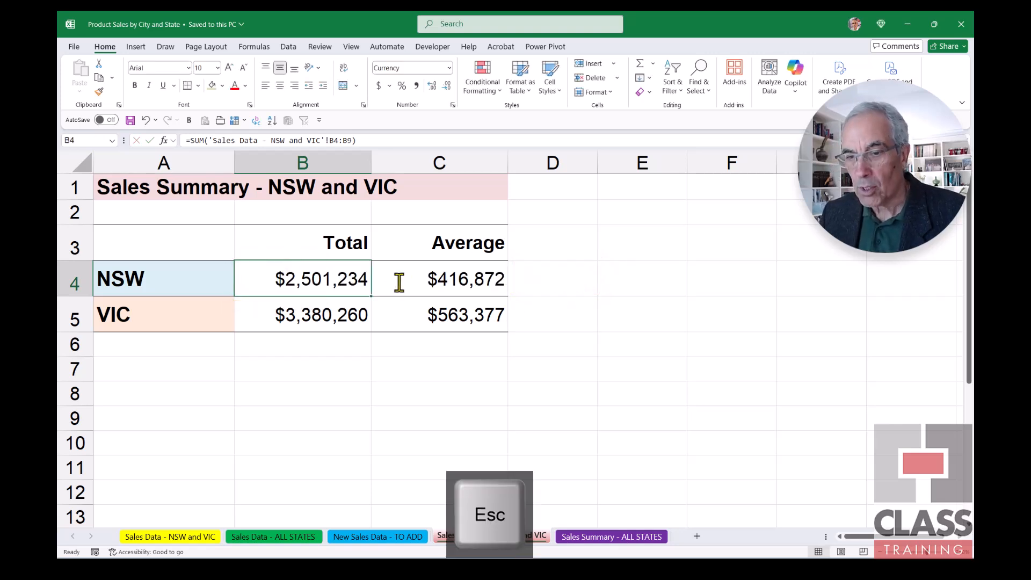
Inspect the VIC Total formula in B5 and its cell range reference, leaving the formula as it is
double_click(330, 316)
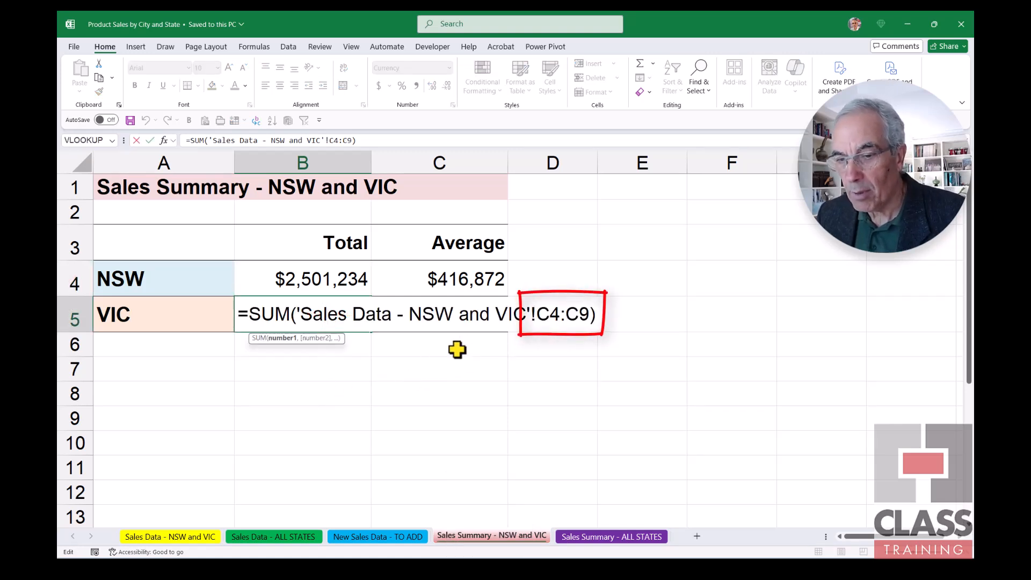
drag(537, 314, 589, 315)
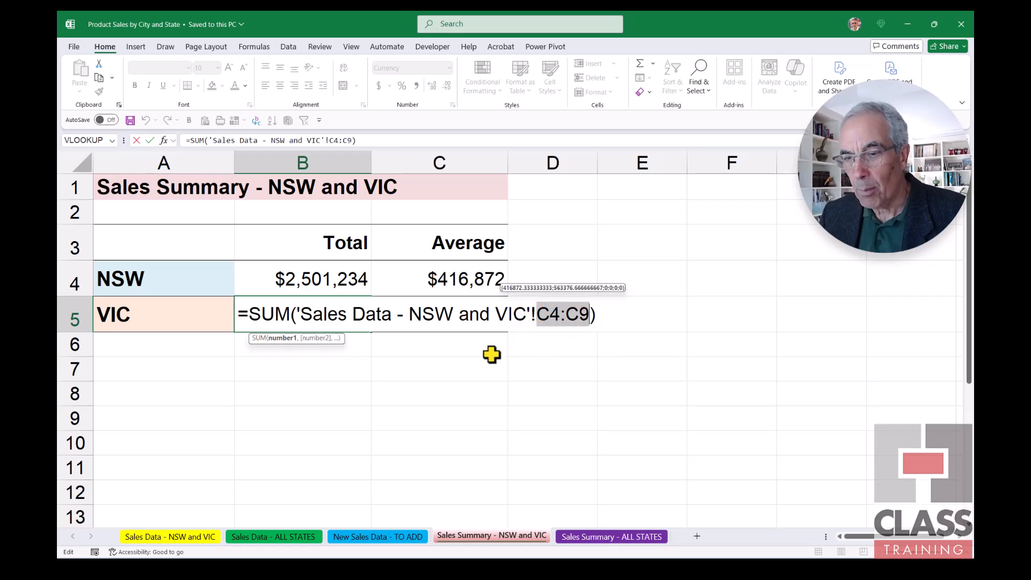
click(474, 370)
key(Escape)
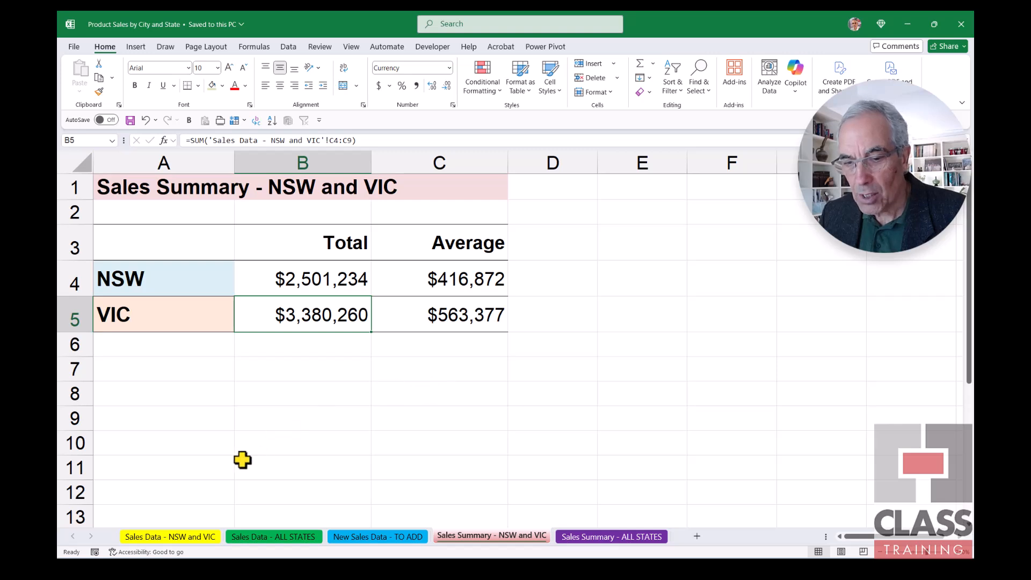
Examine the NSW range B4:B9 and the VIC range C4:C9 on the Sales Data - NSW and VIC sheet
click(177, 537)
drag(248, 247, 243, 350)
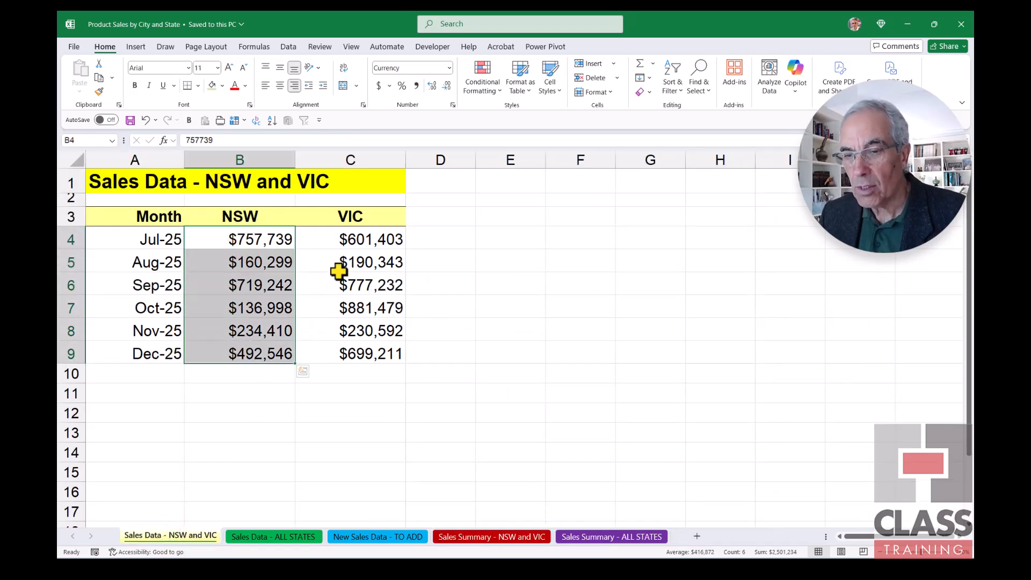
drag(342, 242, 338, 355)
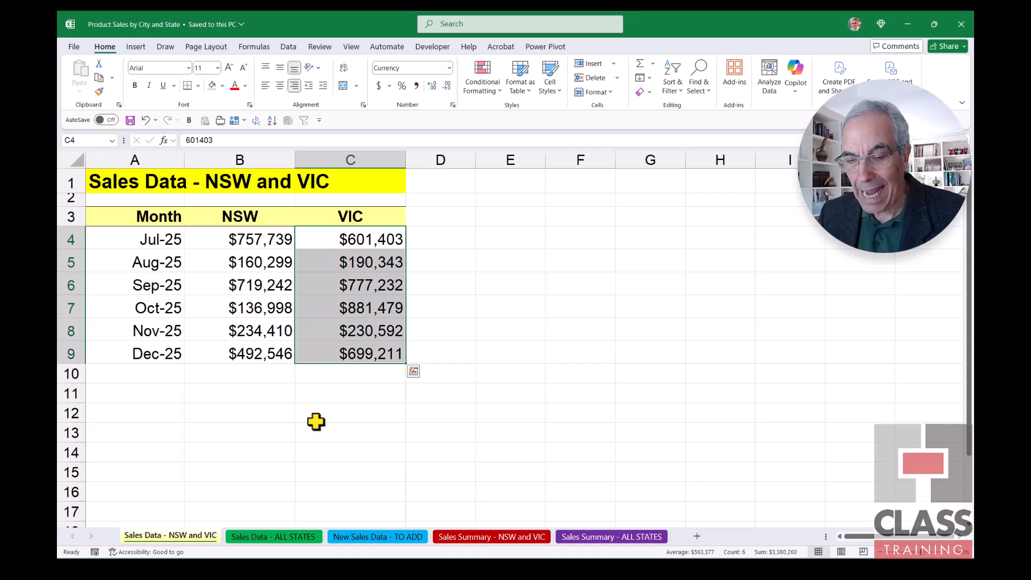
Inspect the NSW Average formula in C4 of the NSW and VIC summary and its source range B4:B9 on the data sheet
click(470, 537)
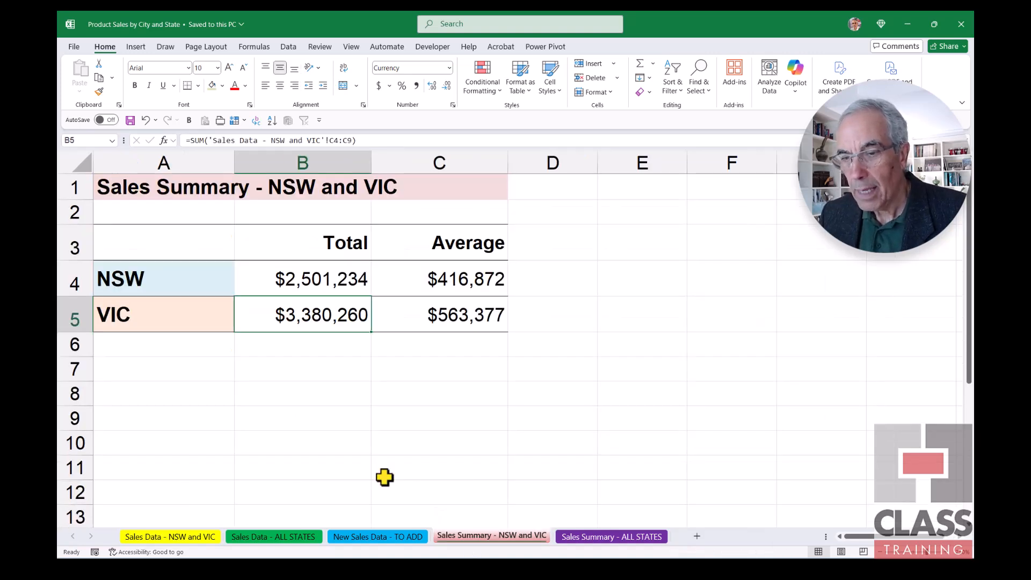
double_click(432, 279)
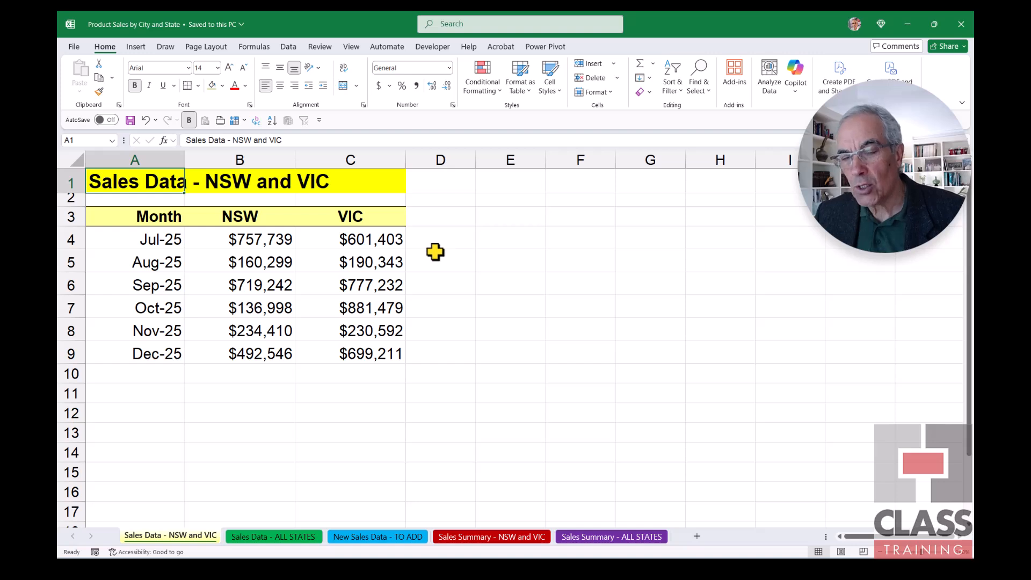
drag(257, 239, 249, 355)
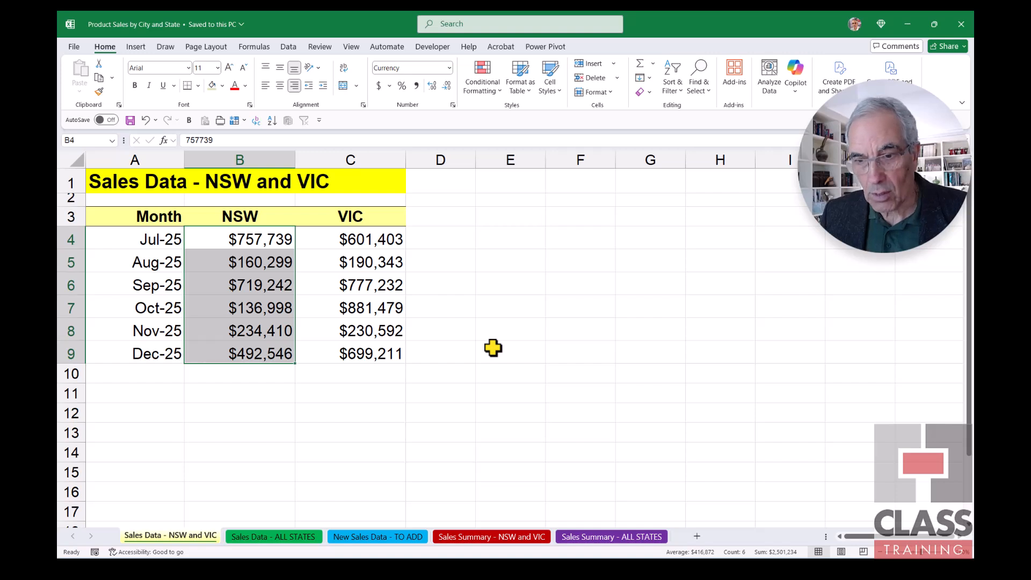
click(422, 376)
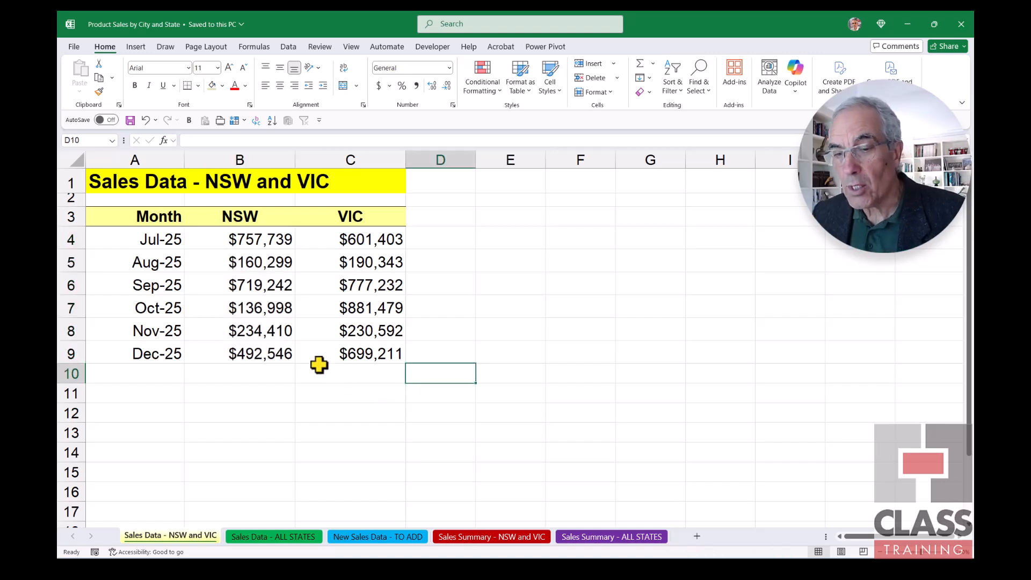
Name the NSW sales range B4:B9 on the Sales Data - NSW and VIC sheet "nsw"
drag(230, 237, 287, 353)
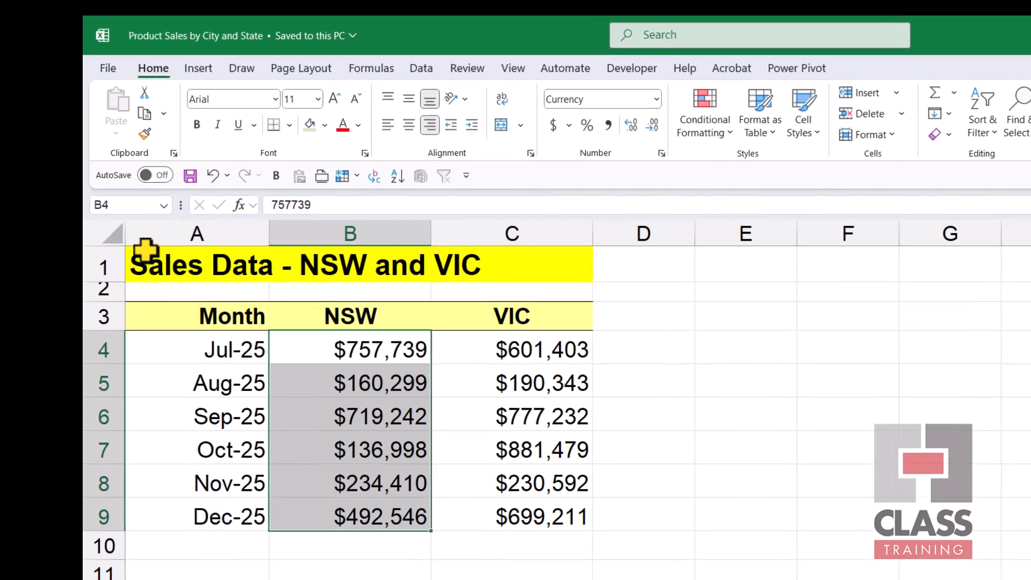
click(127, 204)
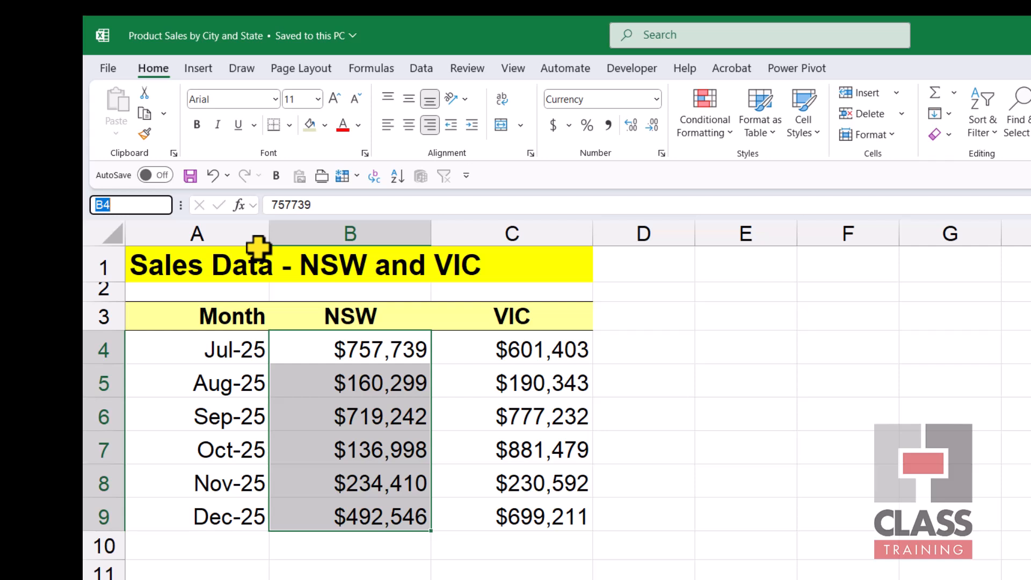
text(NSW)
key(BackSpace)
key(BackSpace)
key(BackSpace)
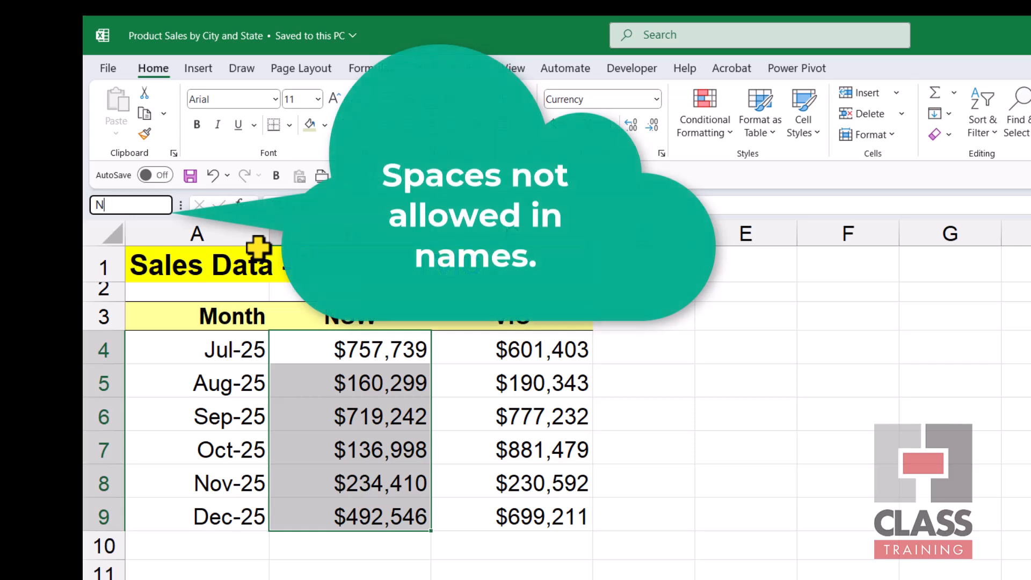
text(nsw)
key(Return)
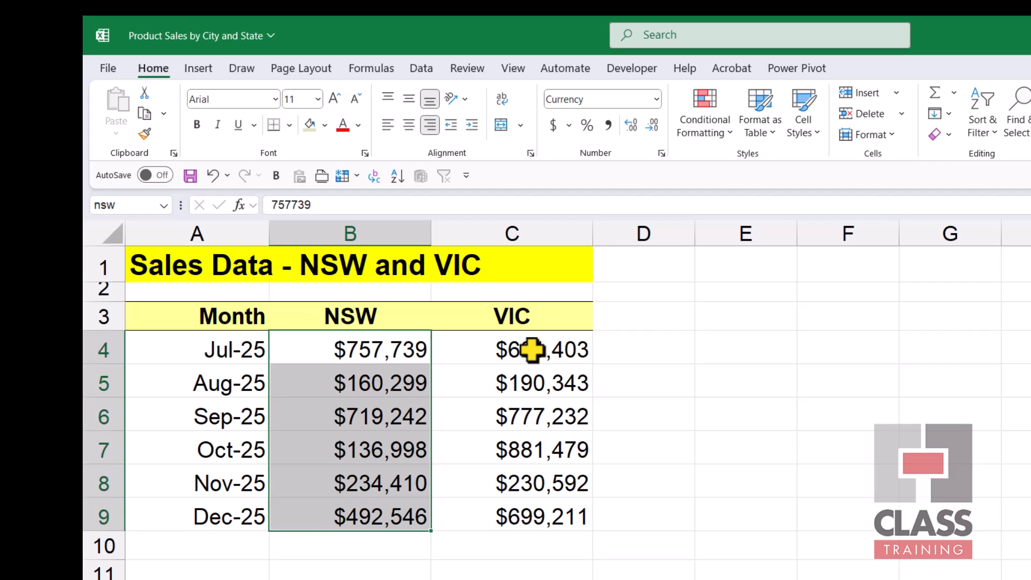
Name the VIC sales range C4:C9 "vic"
drag(532, 349, 529, 515)
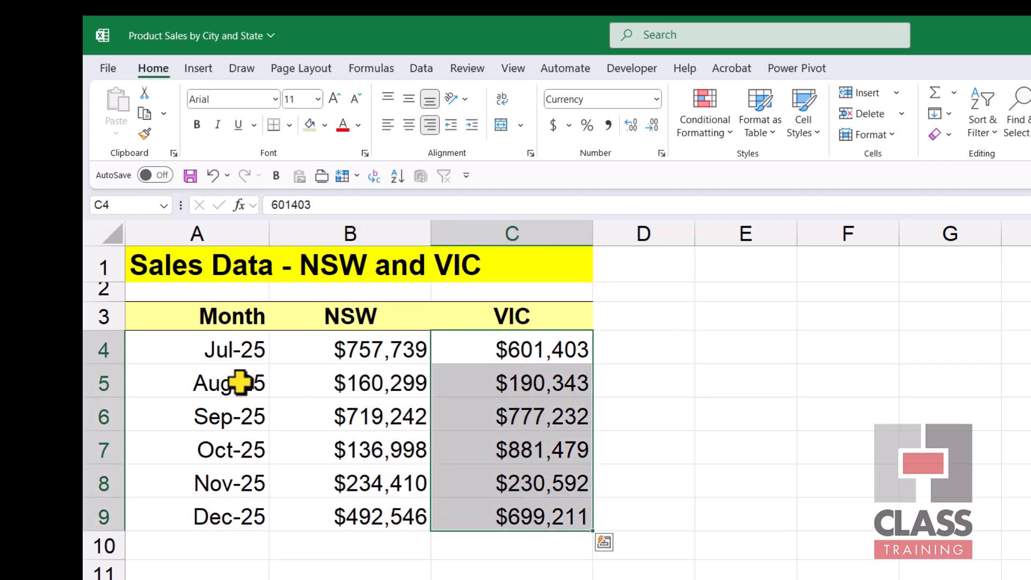
click(141, 205)
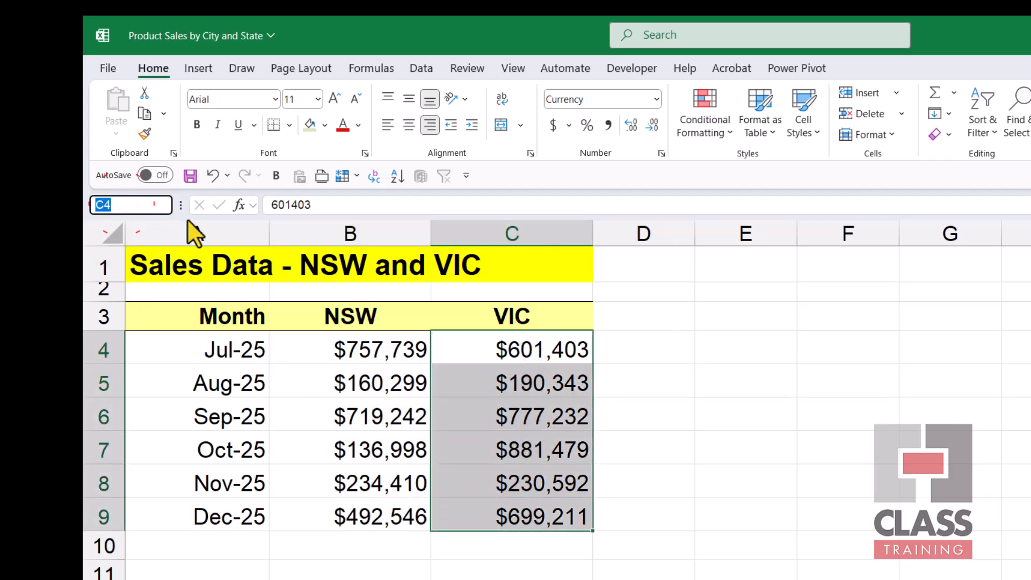
text(vic)
key(Return)
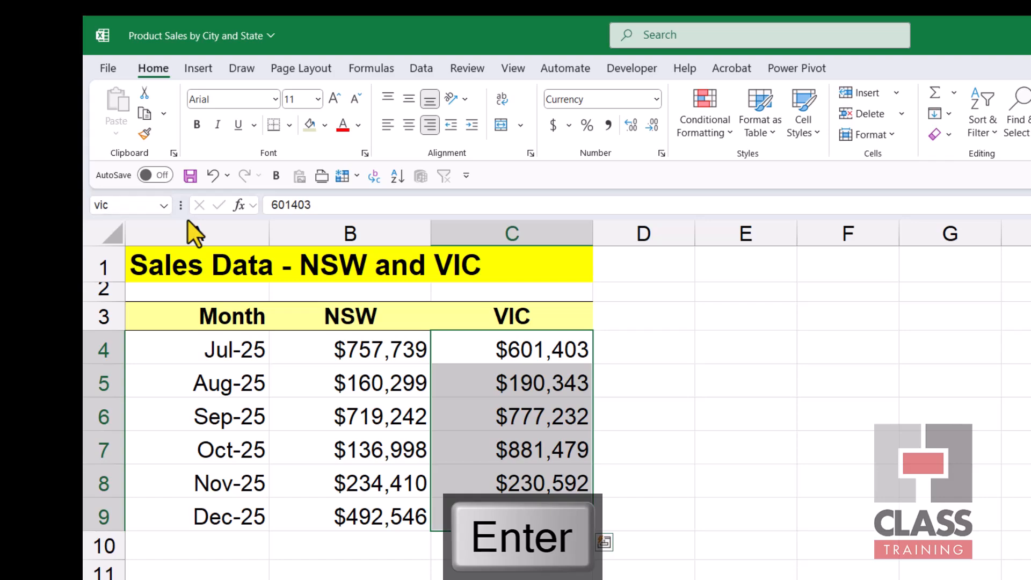
click(183, 262)
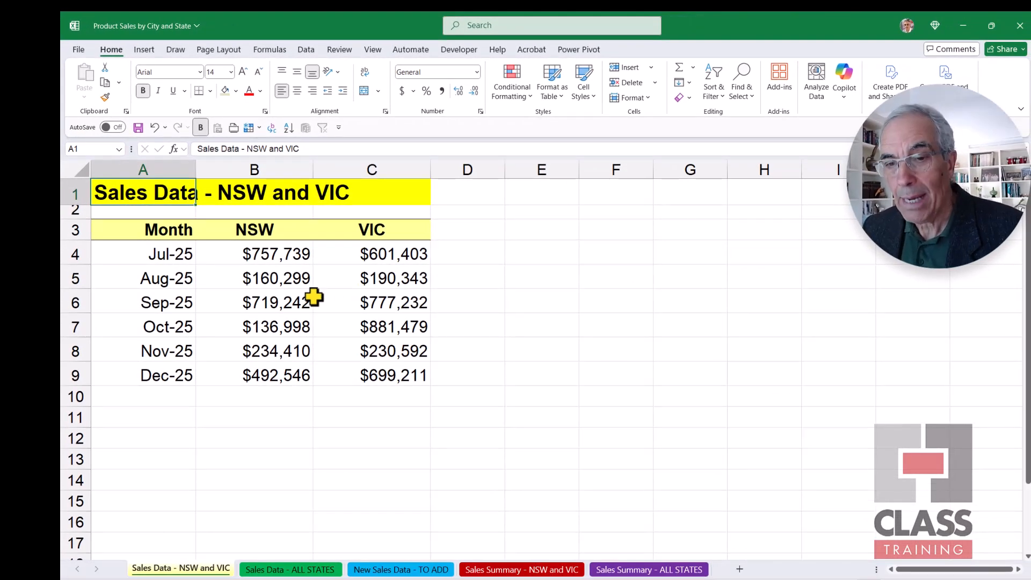
Jump to the named ranges vic and nsw to check them, and return to cell A1
click(117, 150)
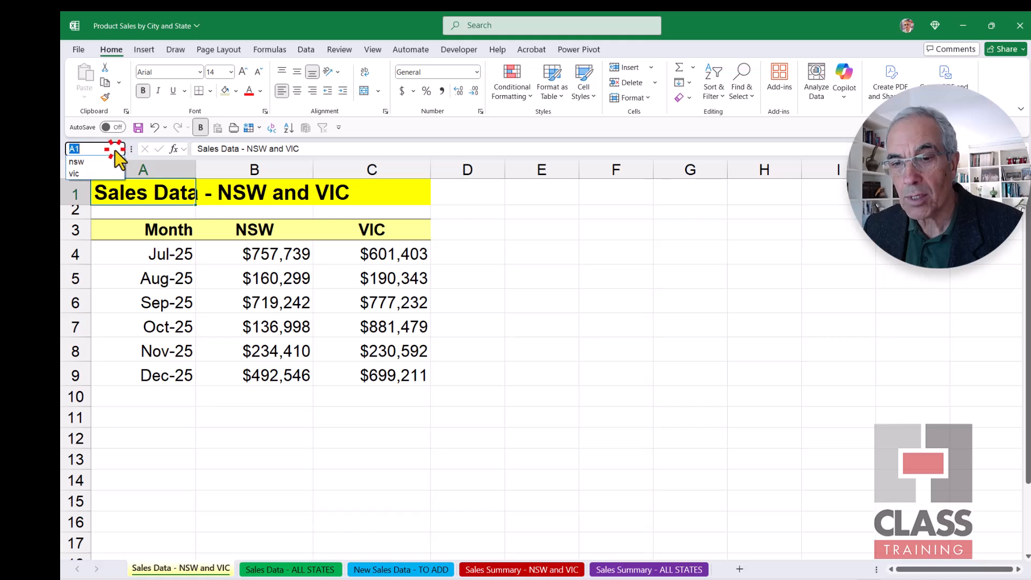
click(91, 174)
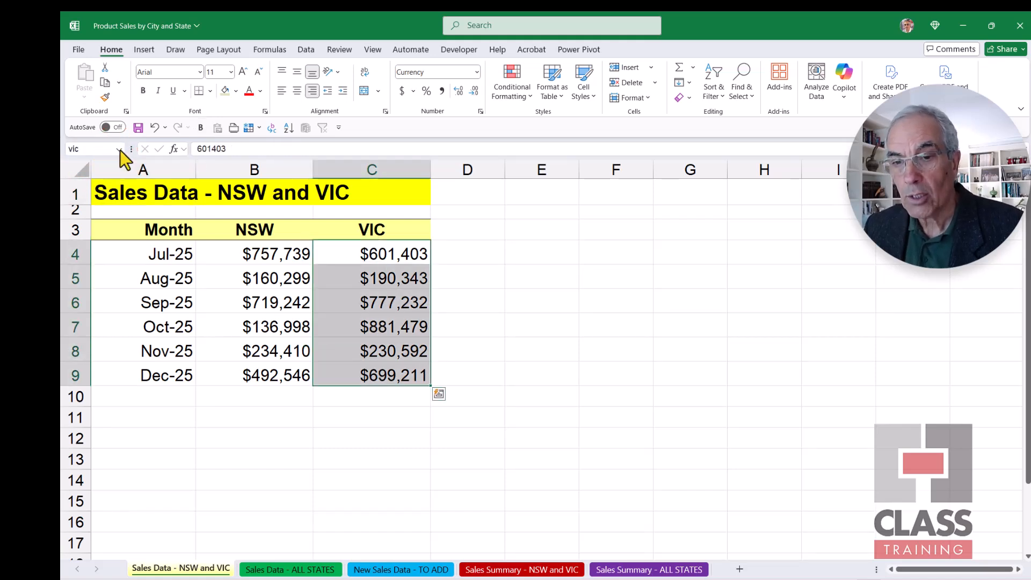
click(119, 149)
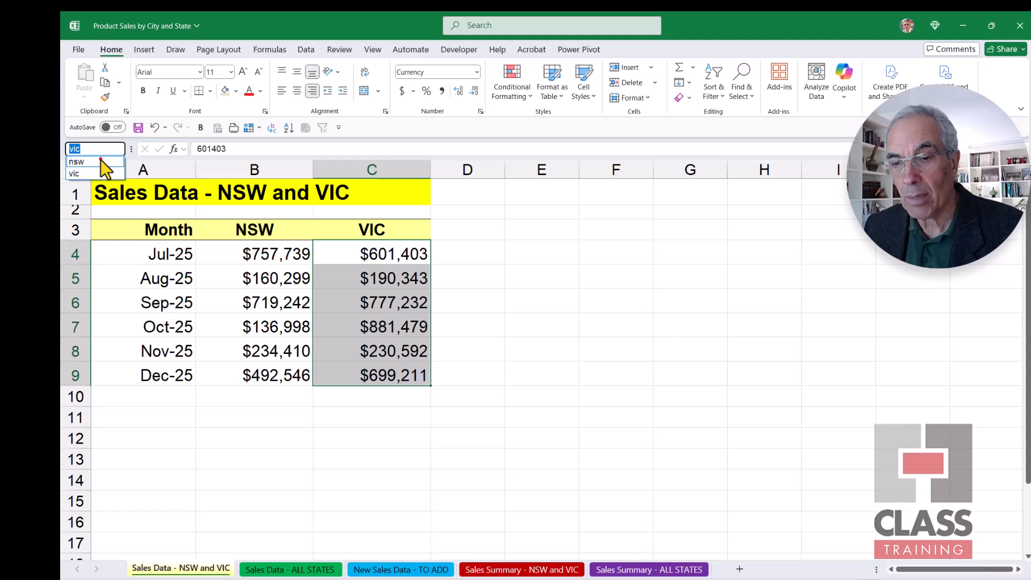
click(101, 160)
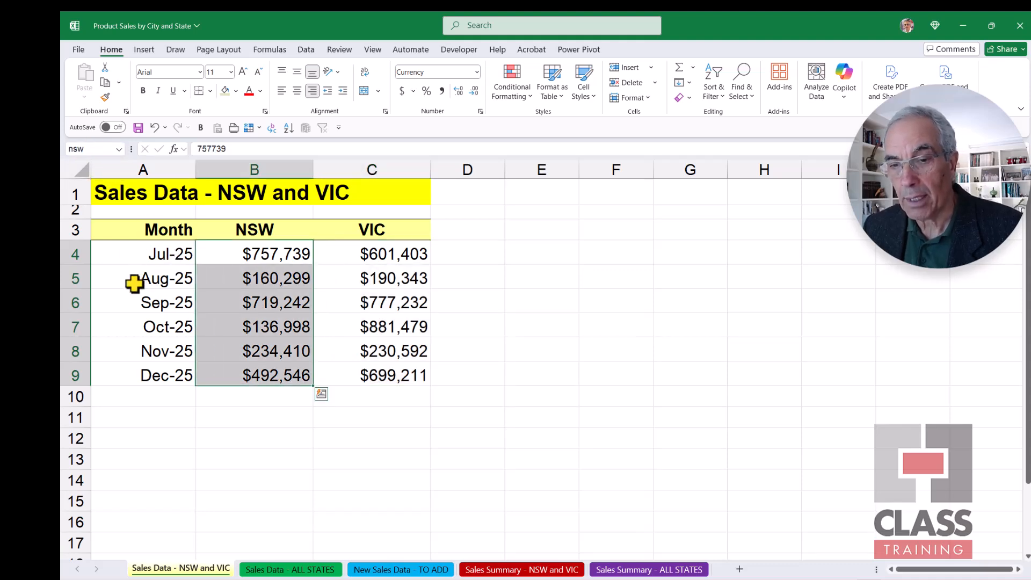
key(ctrl+Home)
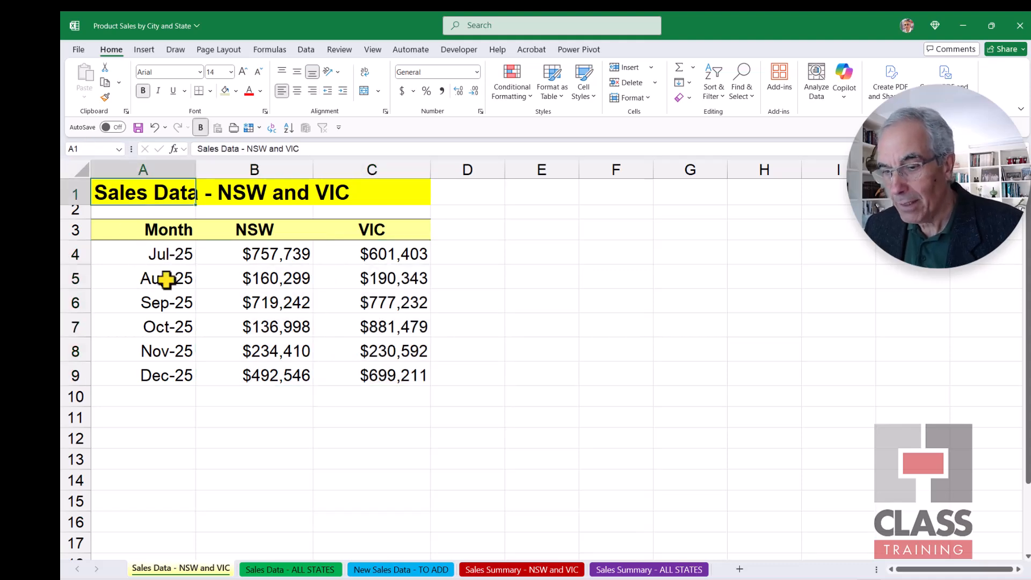
Check that the nsw name can be reached from the Sales Summary - NSW and VIC sheet by jumping to its range
click(540, 570)
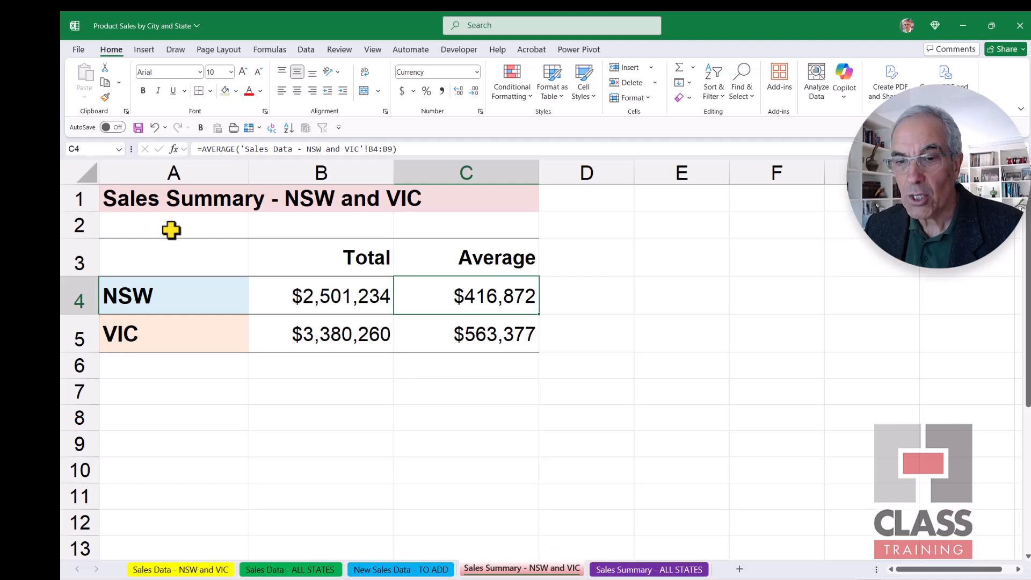
click(119, 151)
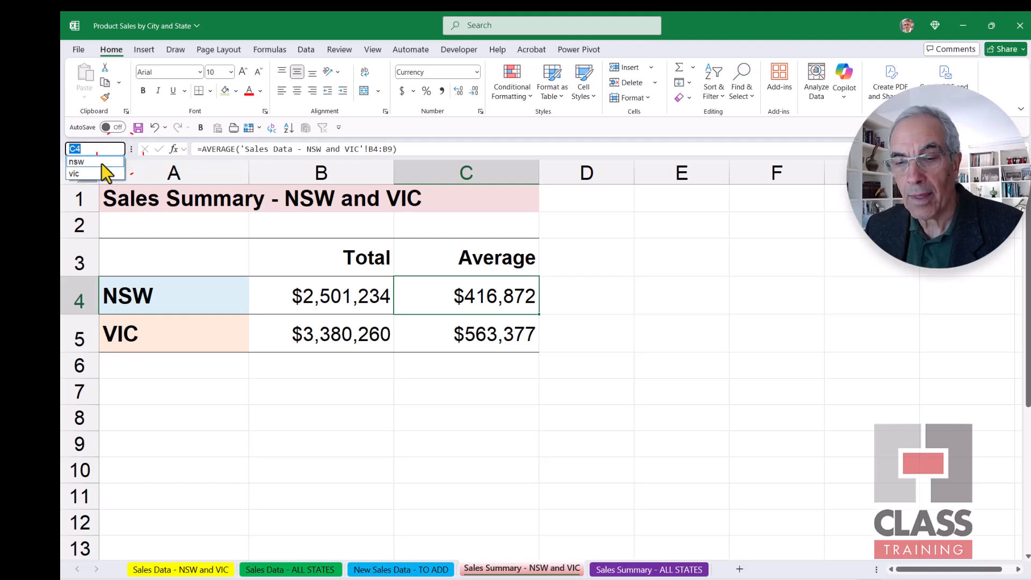
click(102, 162)
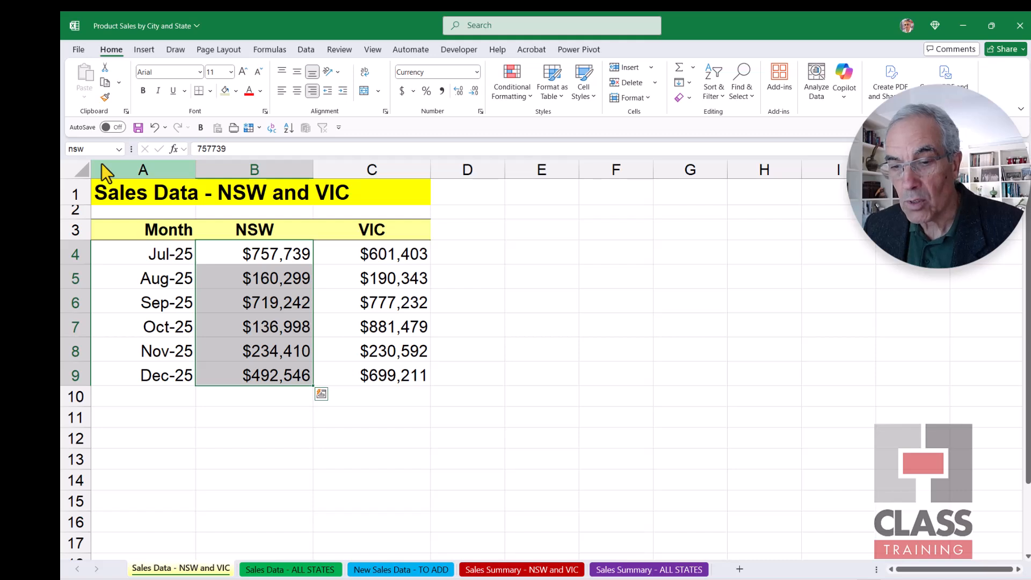
click(153, 196)
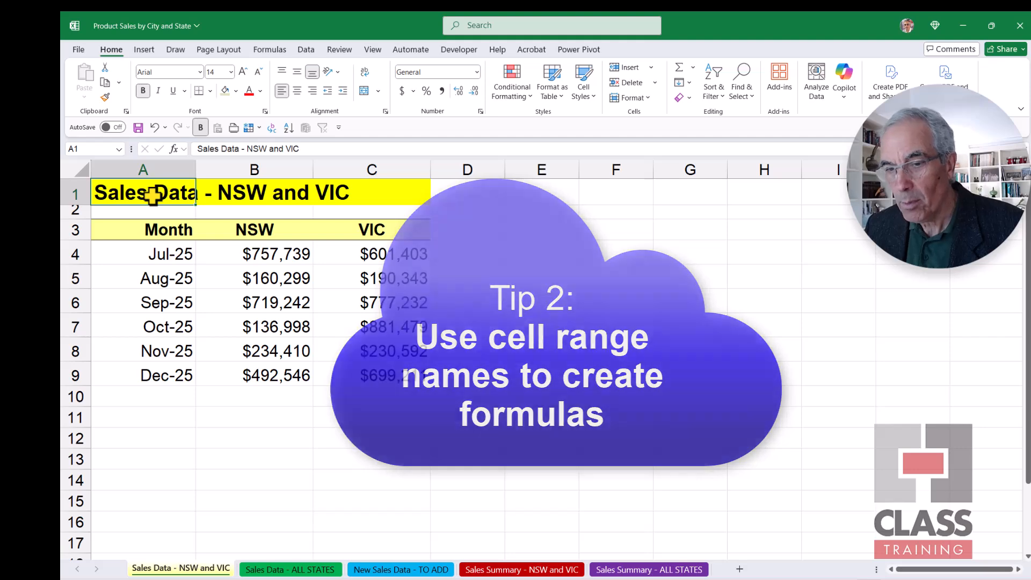
Clear the total and average formulas in B4:C5 of the Sales Summary - NSW and VIC sheet
click(521, 569)
drag(317, 293, 459, 326)
key(Delete)
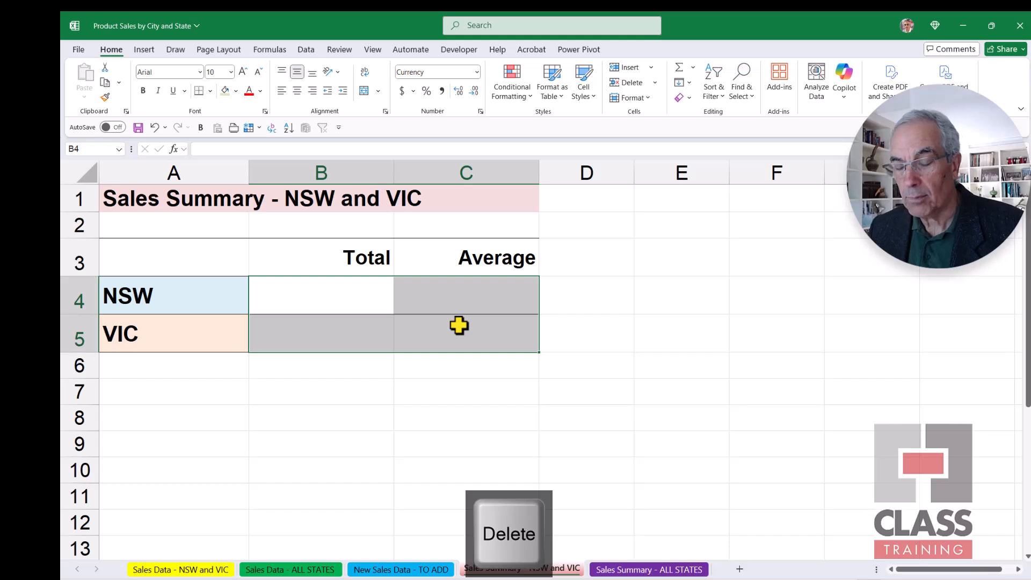
Enter a formula in B4 that sums the named range nsw for the NSW total
key(shift+BackSpace)
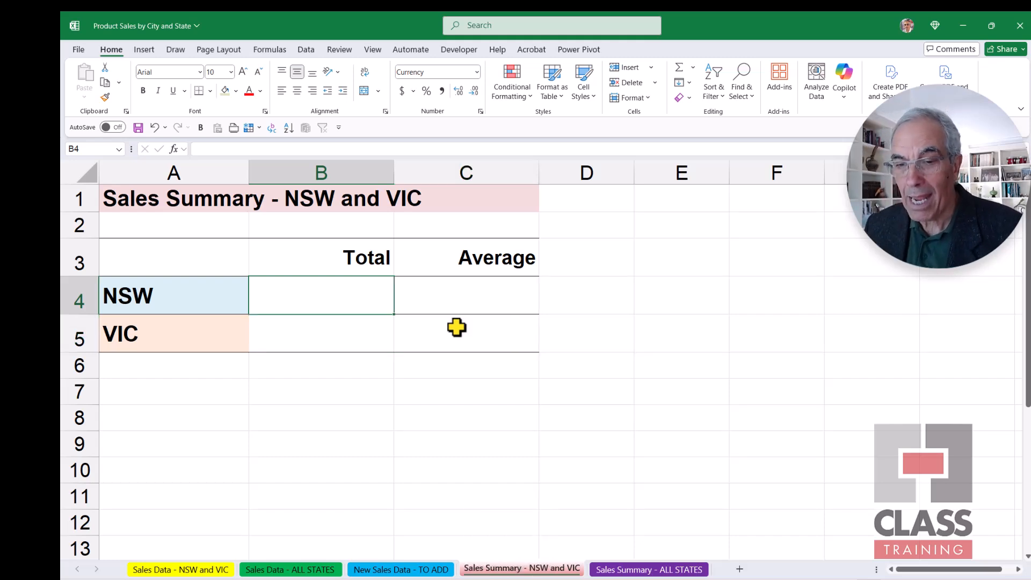
text(=sum(nsw)
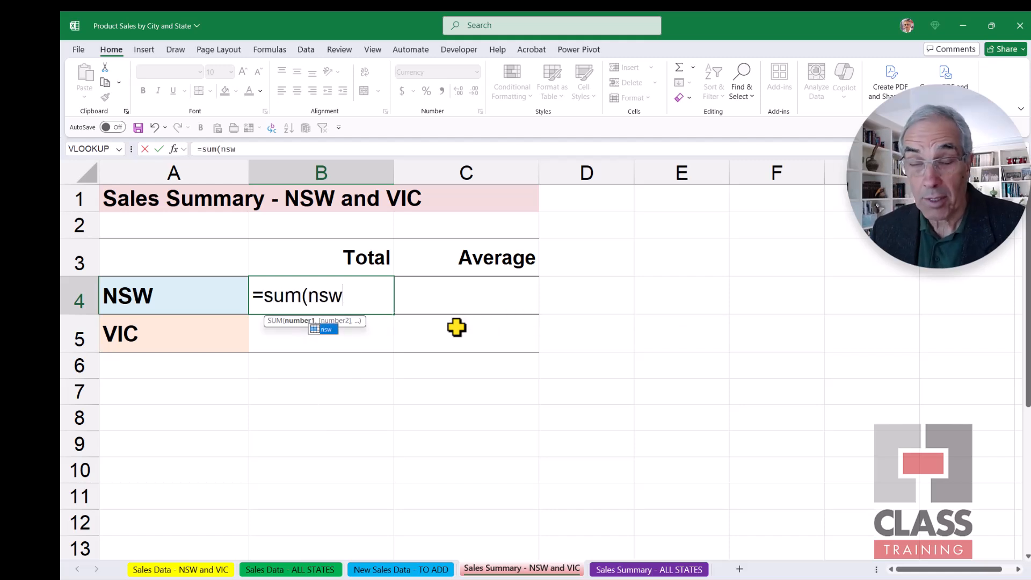
key(Return)
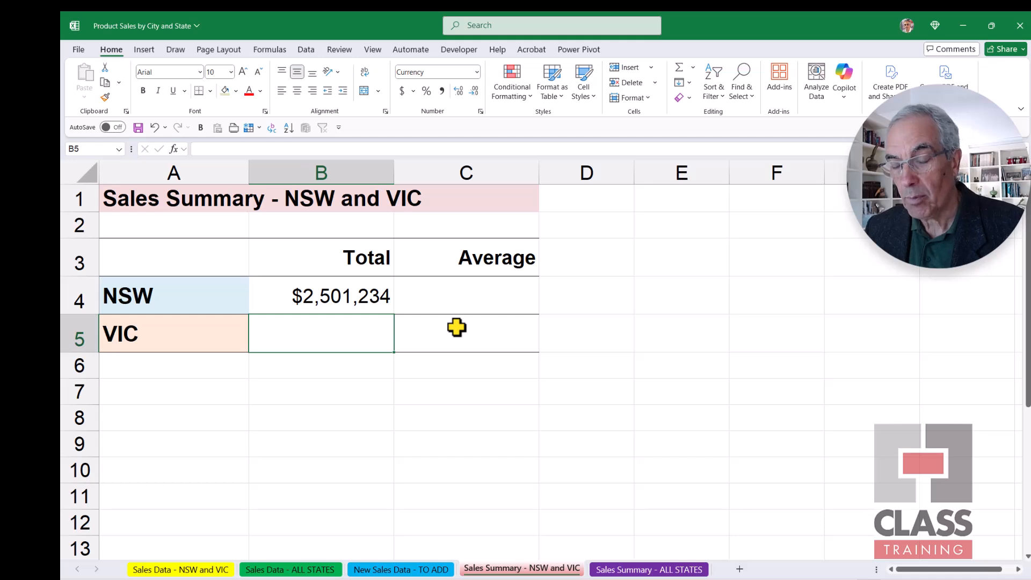
Clear B4 and re-enter the NSW total as a SUM formula, pasting the defined name nsw as its argument
key(Up)
key(Delete)
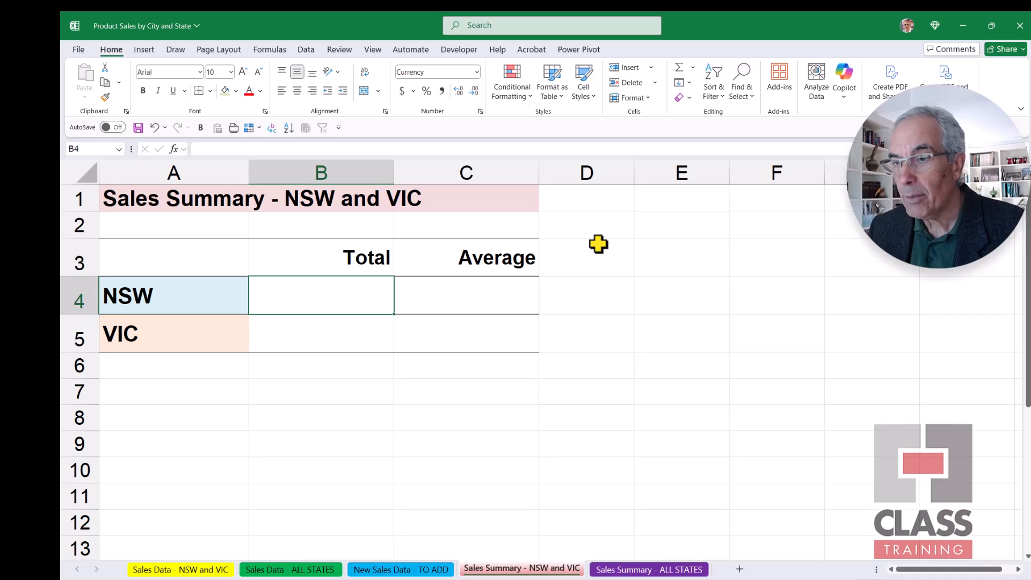
click(682, 70)
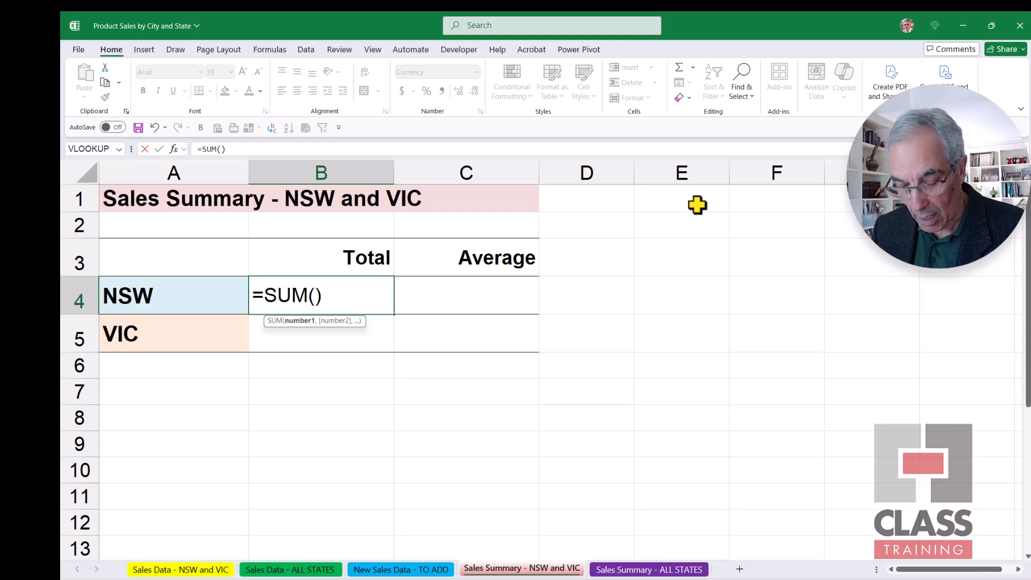
key(F3)
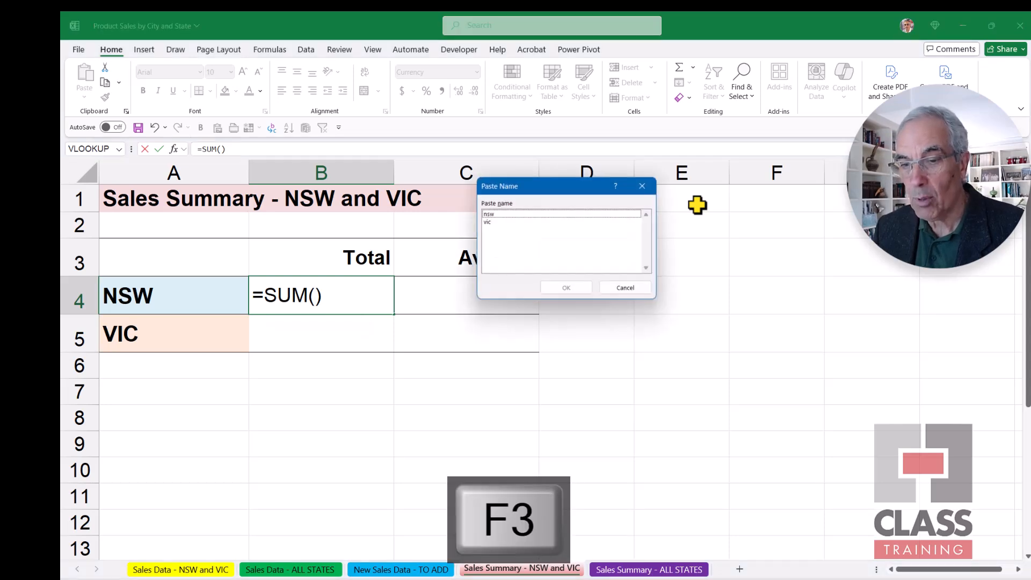
click(502, 215)
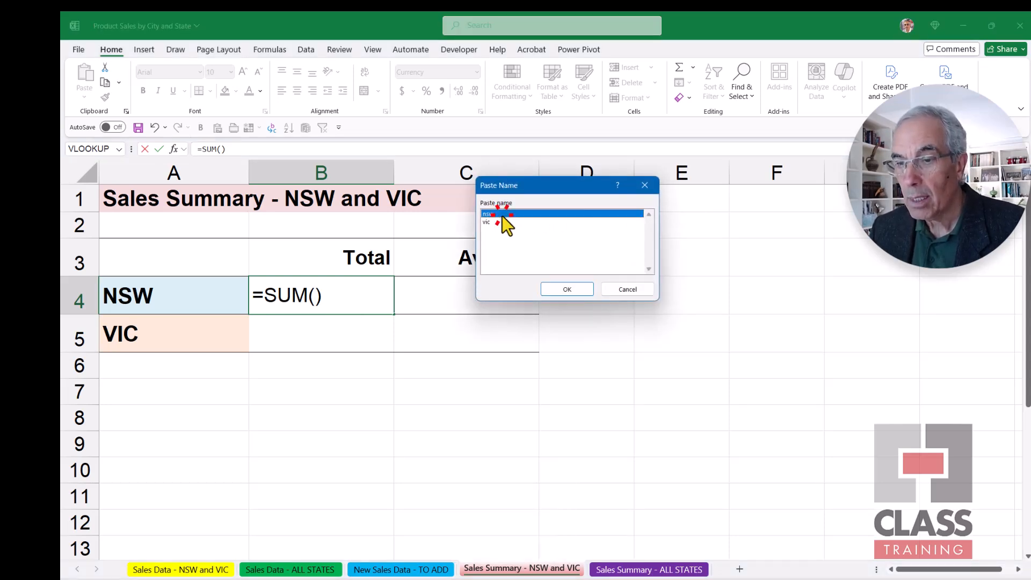
click(552, 293)
key(Return)
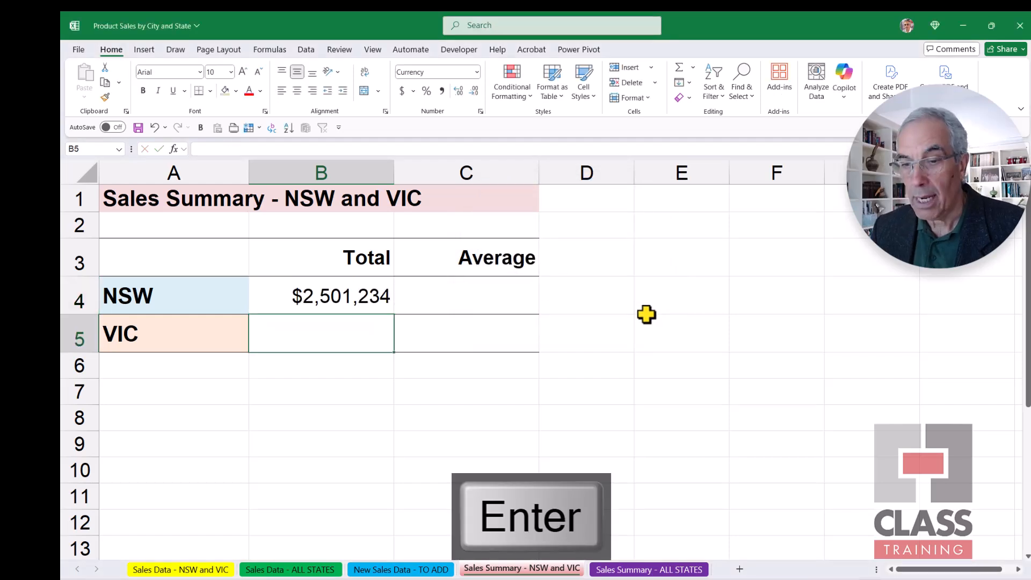
Inspect the NSW total formula in B4 and jump to the named range nsw to check the cells it covers
click(309, 294)
double_click(309, 294)
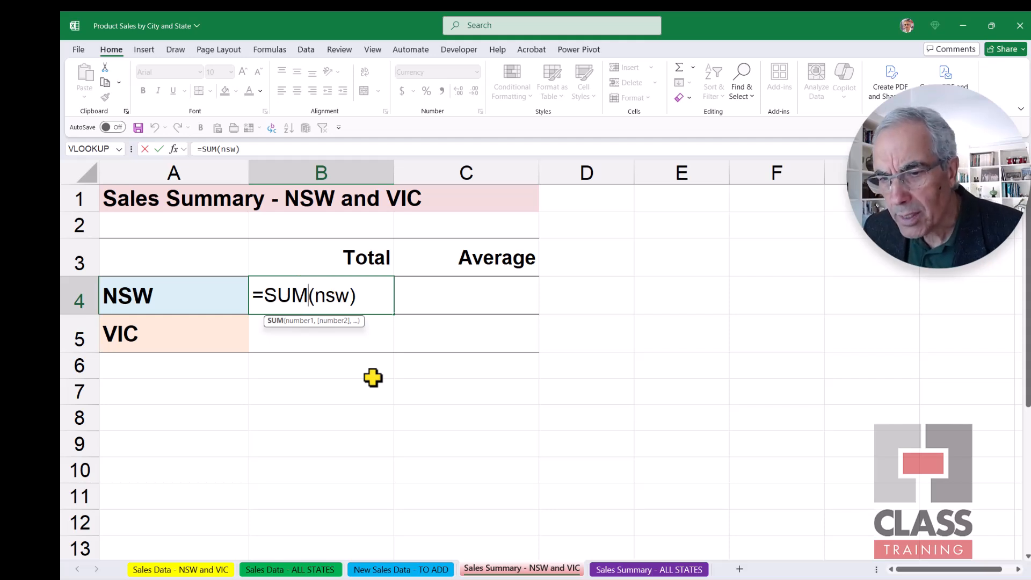
key(Return)
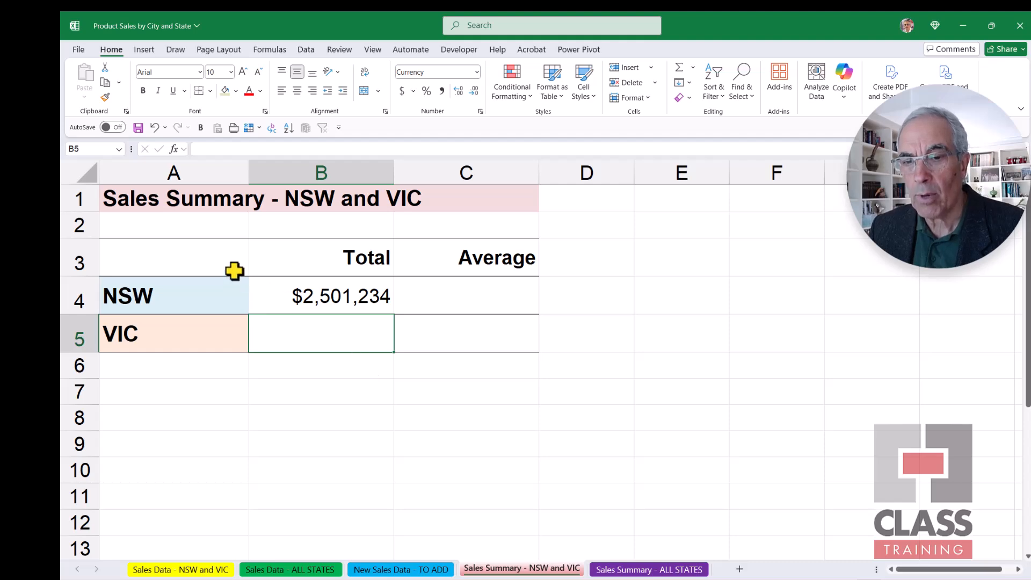
click(117, 148)
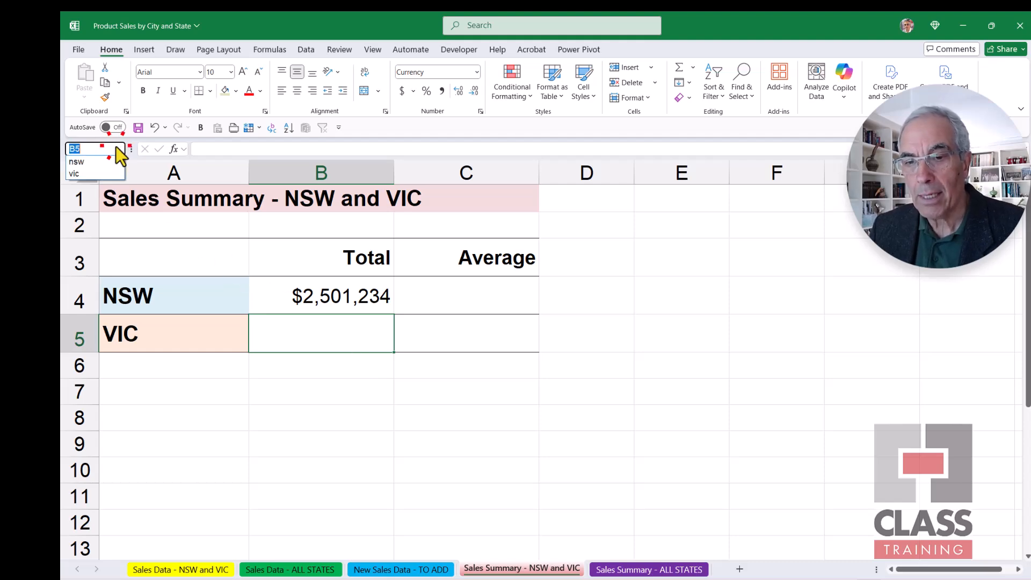
click(90, 161)
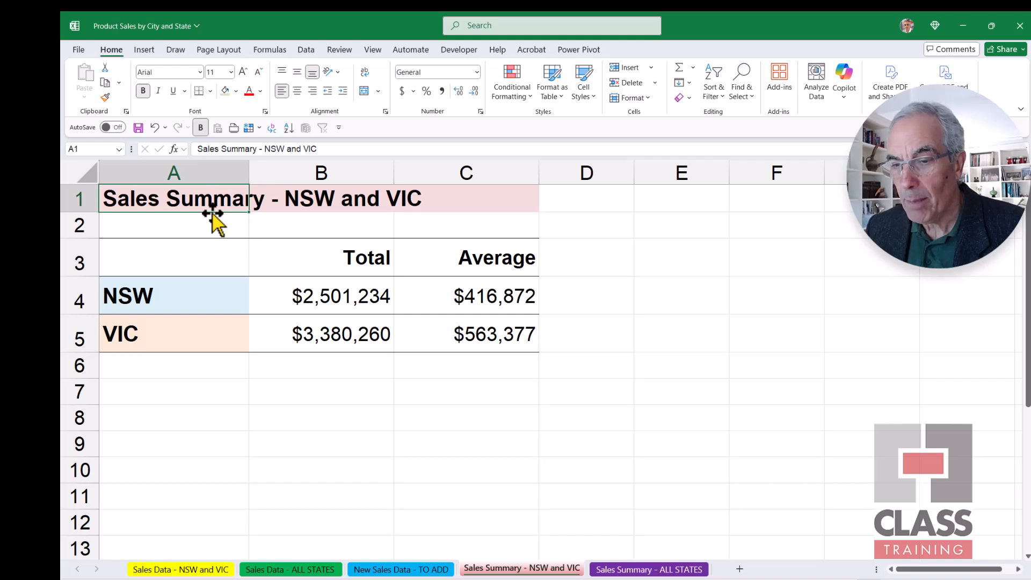
Review the formulas in B4, B5 and C5 of the summary to check the range names they use
double_click(312, 296)
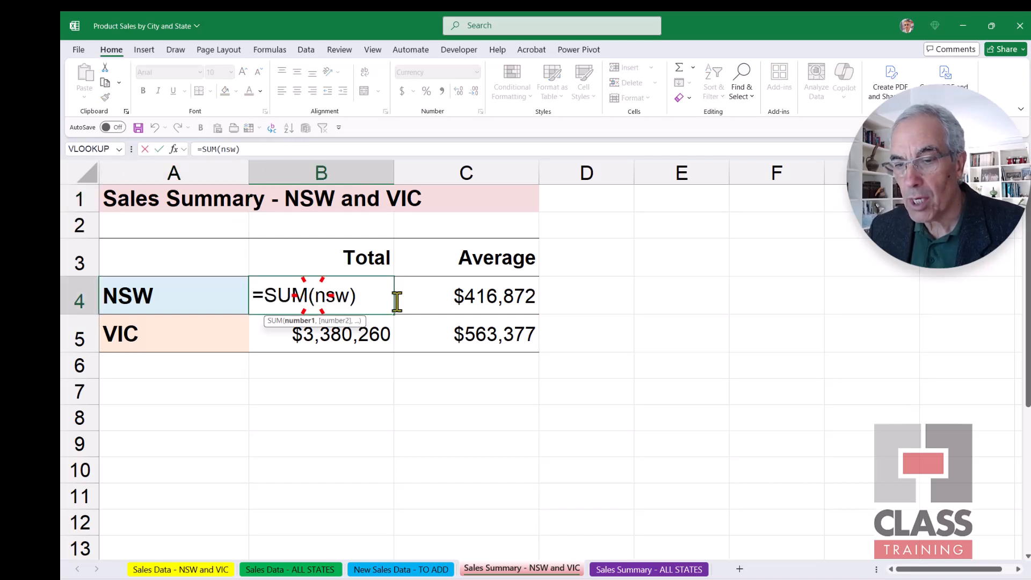
double_click(342, 336)
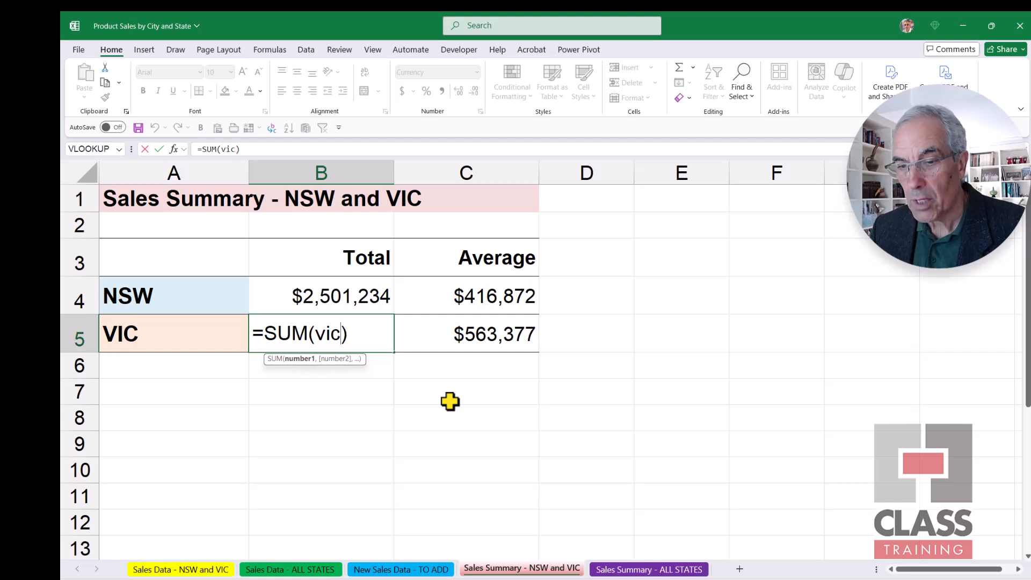
key(Tab)
key(F2)
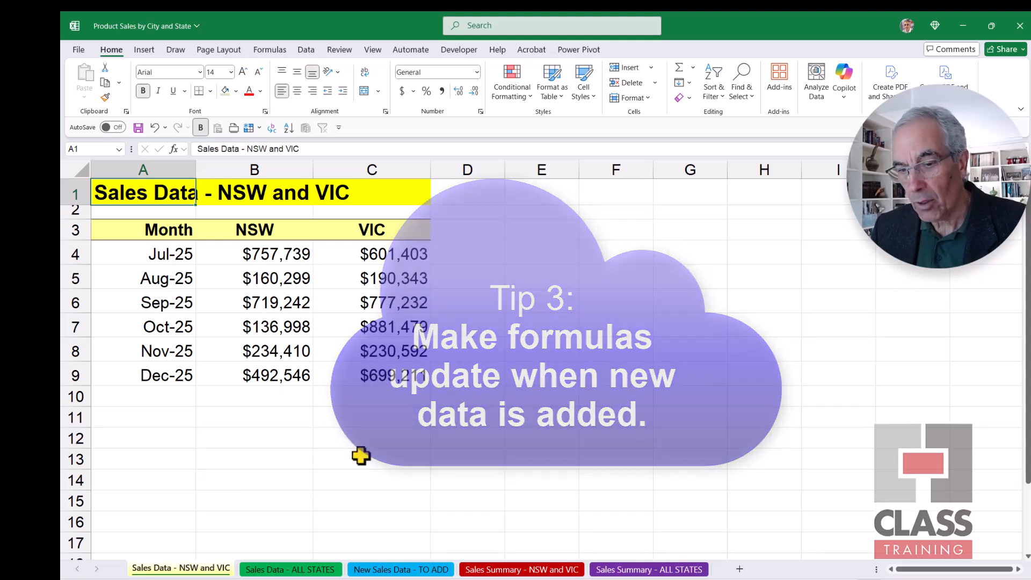
Copy the Jan-26 to Jun-26 rows from New Sales Data - TO ADD and paste them at A10 of Sales Data - NSW and VIC
click(402, 571)
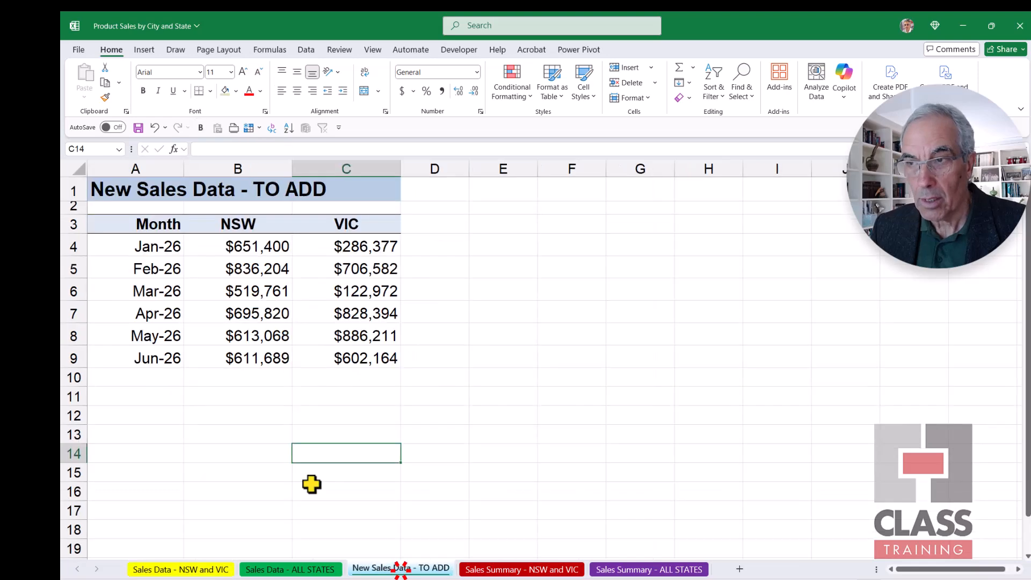
drag(143, 249, 354, 358)
key(ctrl+c)
click(203, 570)
click(162, 396)
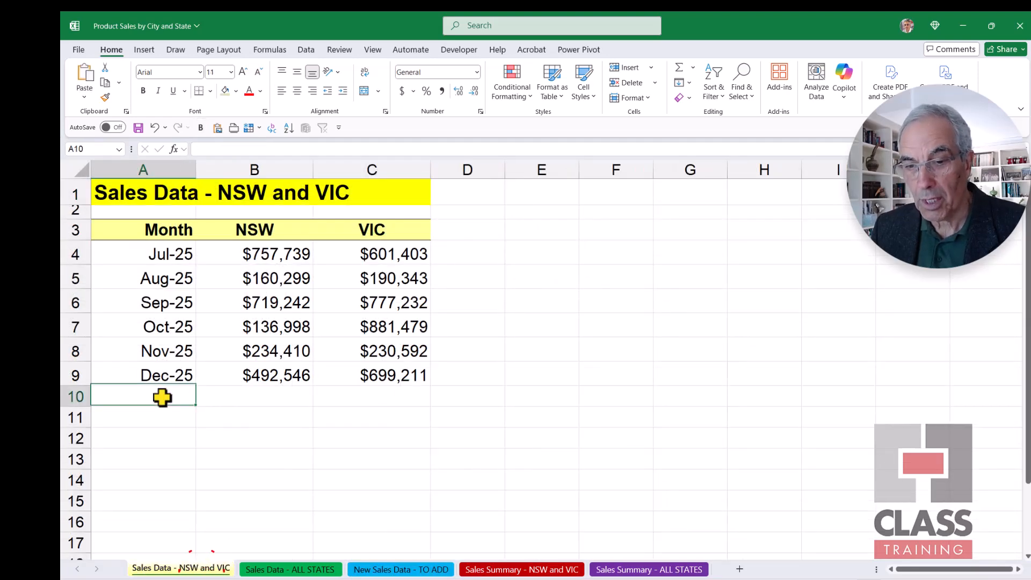
key(ctrl+v)
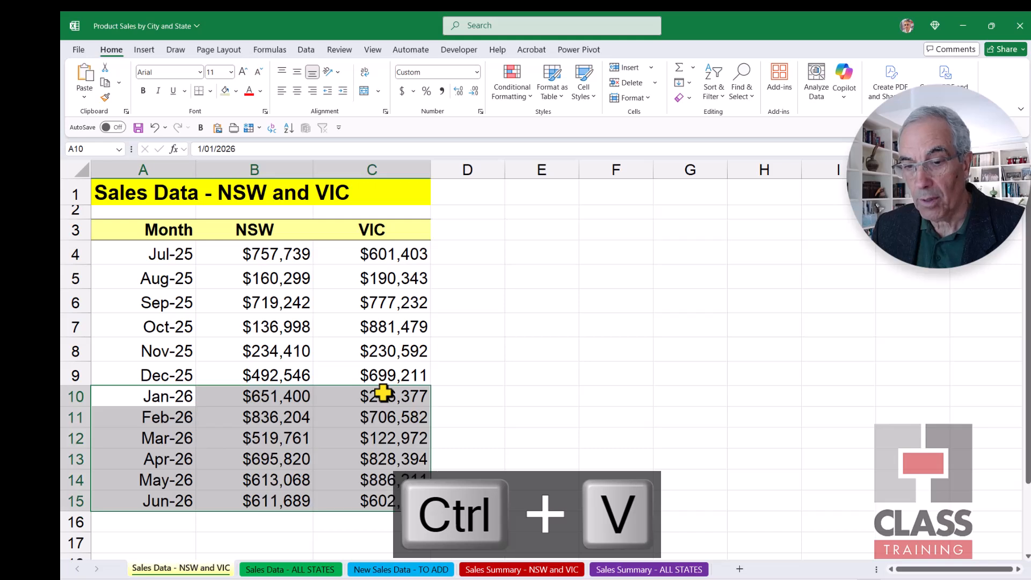
Check the totals and averages in B4:C5 of the Sales Summary - NSW and VIC sheet
click(323, 352)
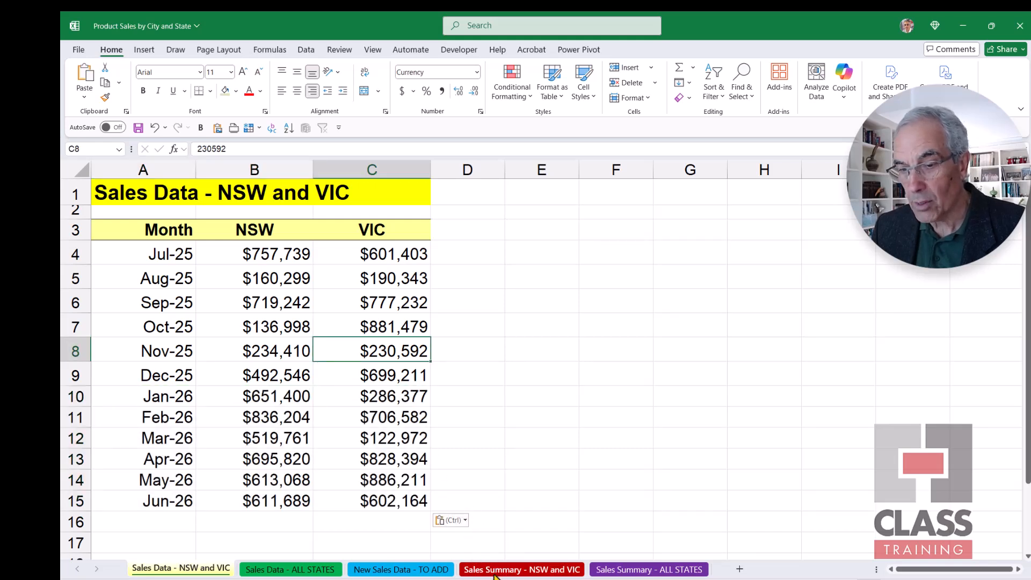
click(516, 570)
drag(325, 307, 469, 337)
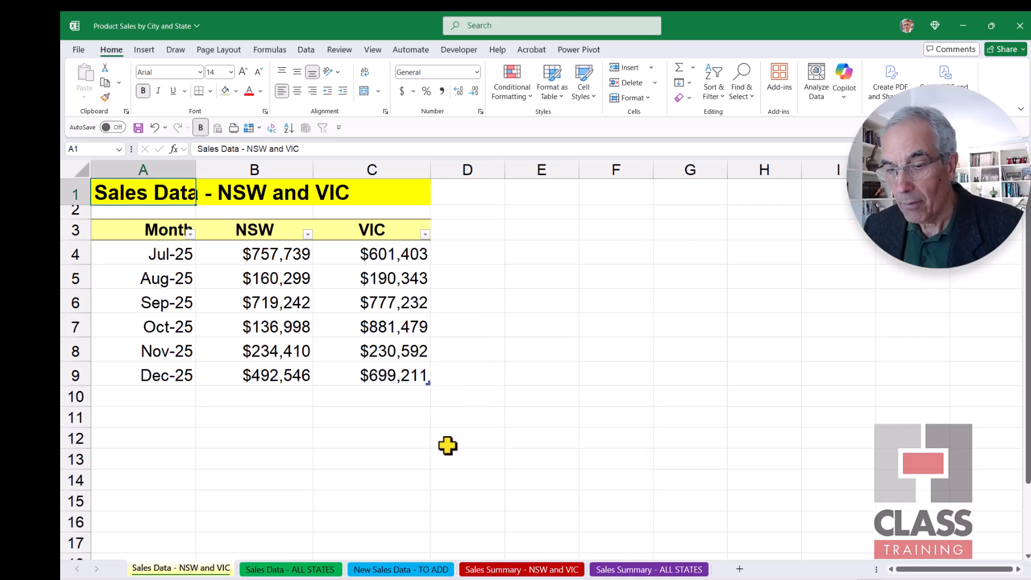
Append the copied Jan-26 to Jun-26 rows to the Sales Data - NSW and VIC table at A10 and return to the NSW and VIC summary
click(398, 571)
key(ctrl+c)
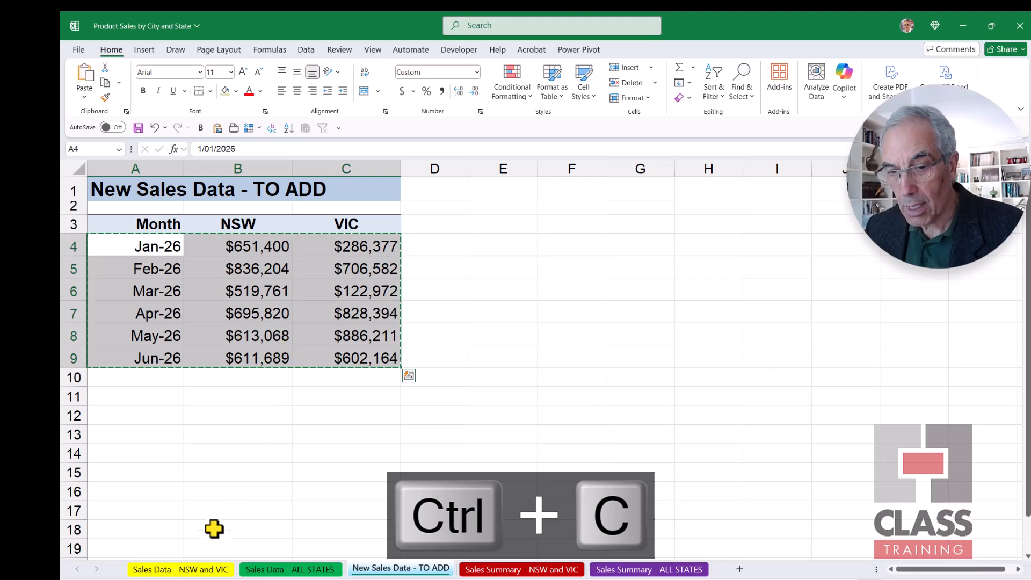
click(185, 569)
click(170, 400)
key(ctrl+v)
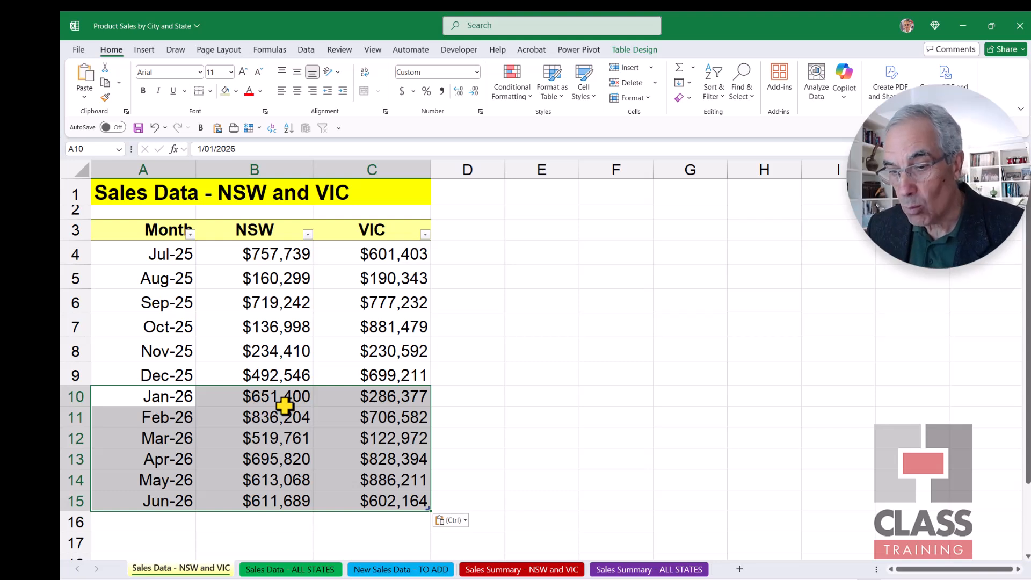
click(519, 571)
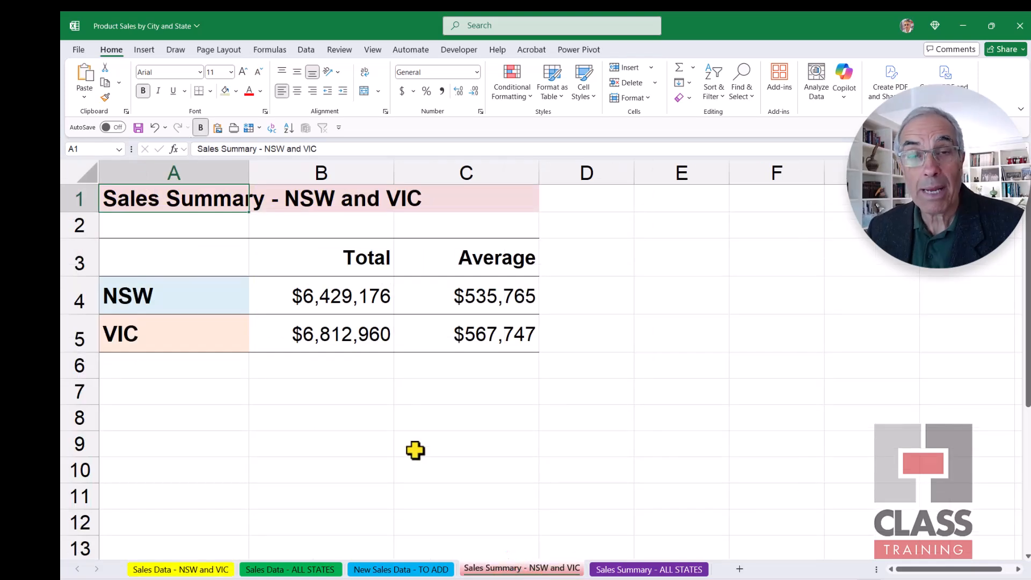